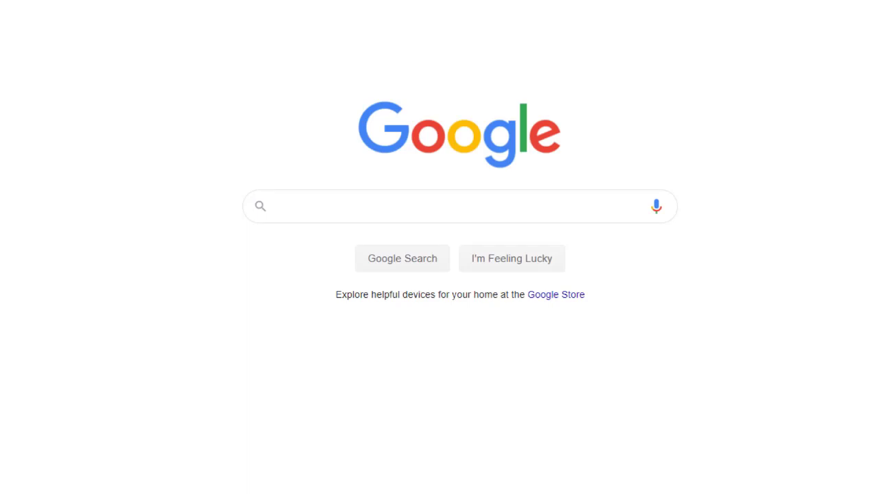
Join the open Configure.Me-339AE0 Wi-Fi network in place of STI-23720-5Ghz
{"action": "left_click", "coordinate": [771, 482]}
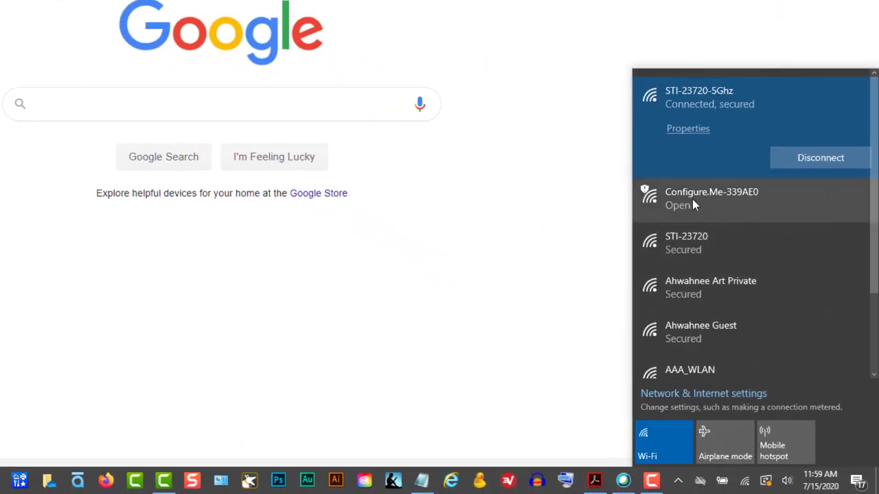
{"action": "left_click", "coordinate": [692, 199]}
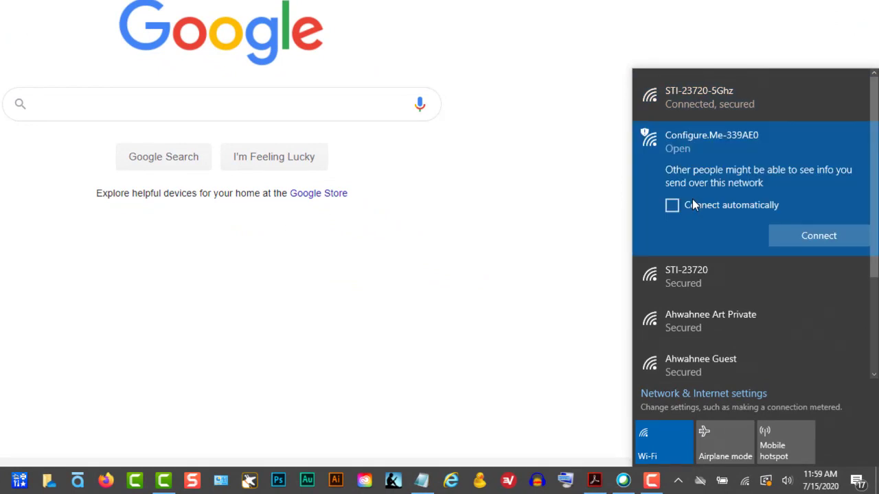
{"action": "left_click", "coordinate": [796, 238]}
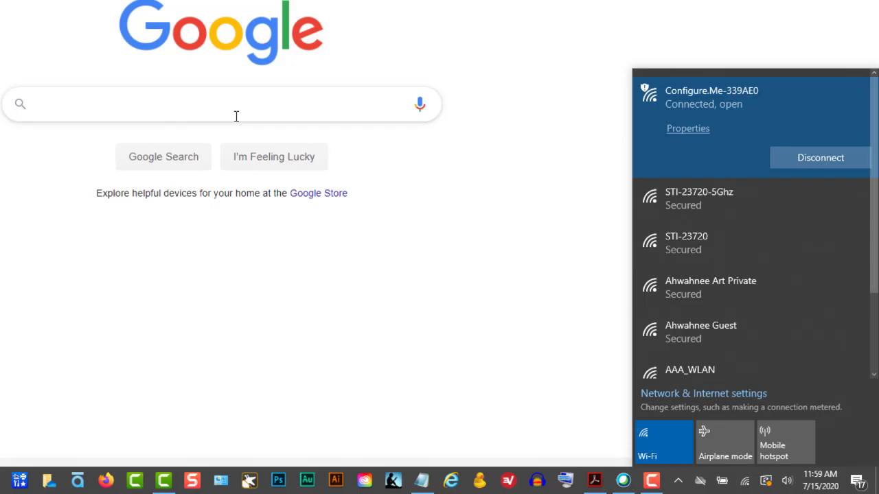
Load unleashed.ruckuswireless.com in the browser to reach the Unleashed Installation wizard
{"action": "left_click", "coordinate": [89, 21]}
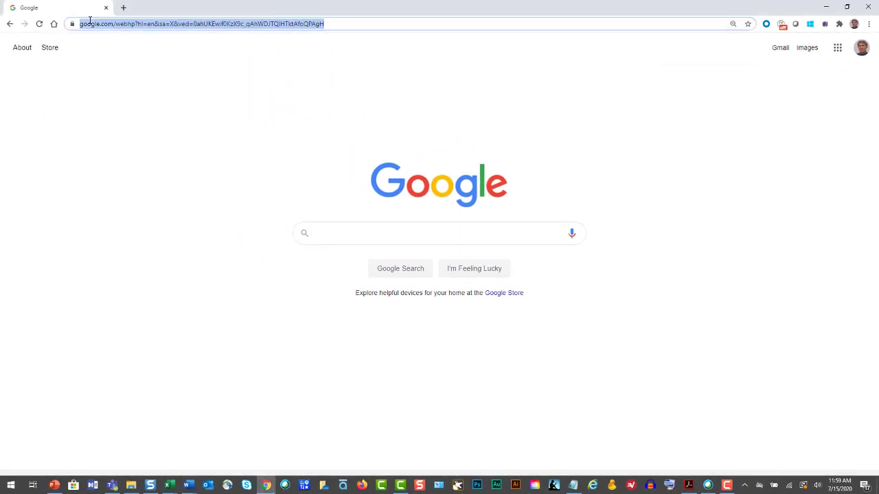
{"action": "type", "text": "u"}
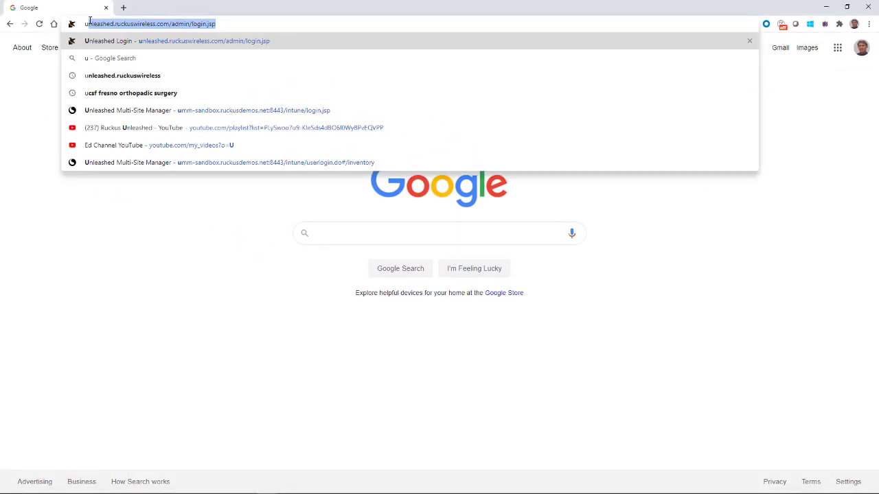
{"action": "key", "text": "Return"}
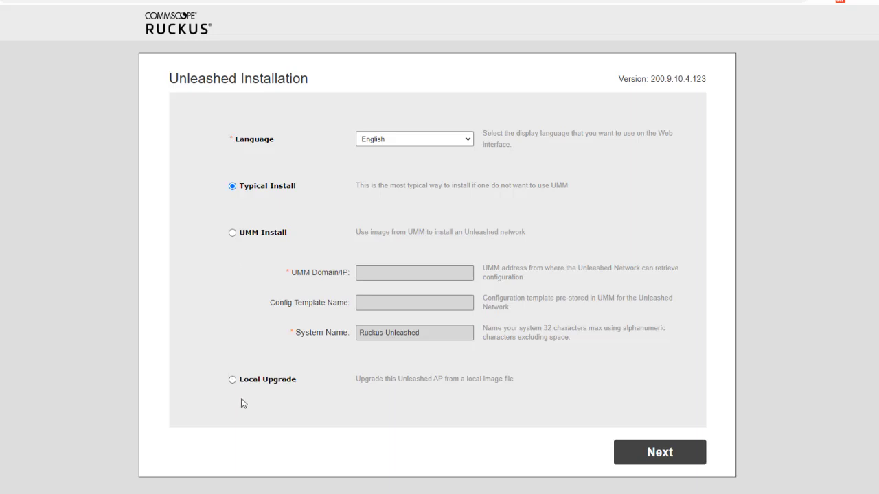
Continue with Typical Install, rename the system to Ahwahnee_Art_Unleashed and enable Mesh
{"action": "left_click", "coordinate": [638, 453]}
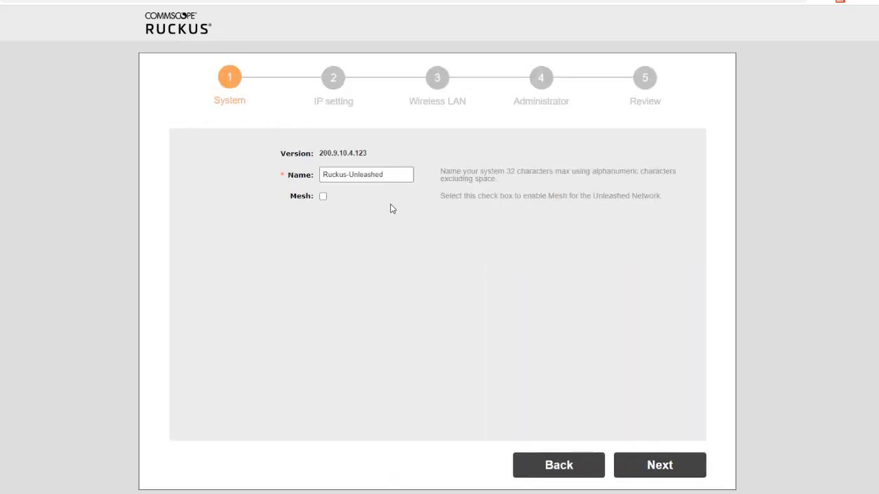
{"action": "triple_click", "coordinate": [387, 175]}
{"action": "key", "text": "BackSpace"}
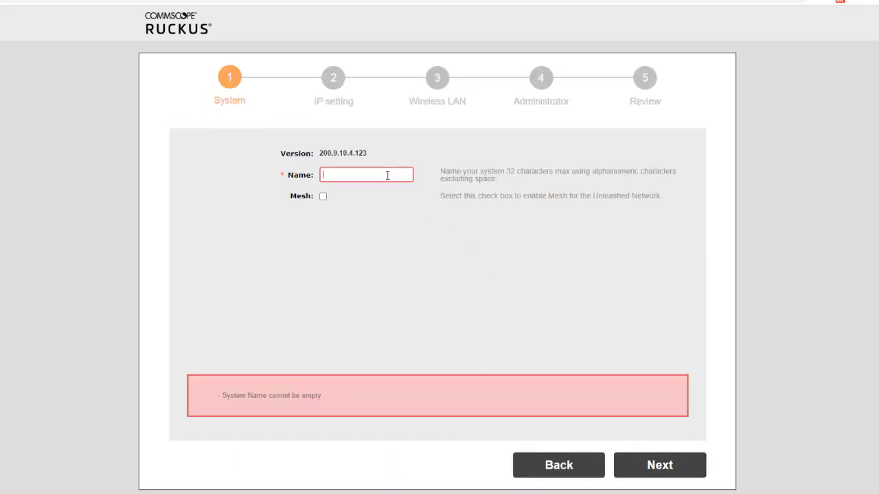
{"action": "type", "text": "Ahwahnee_Art_Unleashed"}
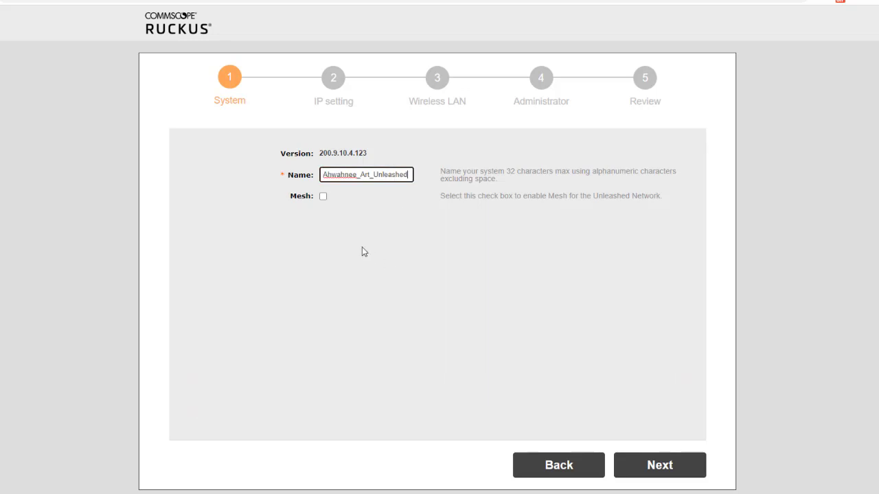
{"action": "left_click", "coordinate": [364, 251]}
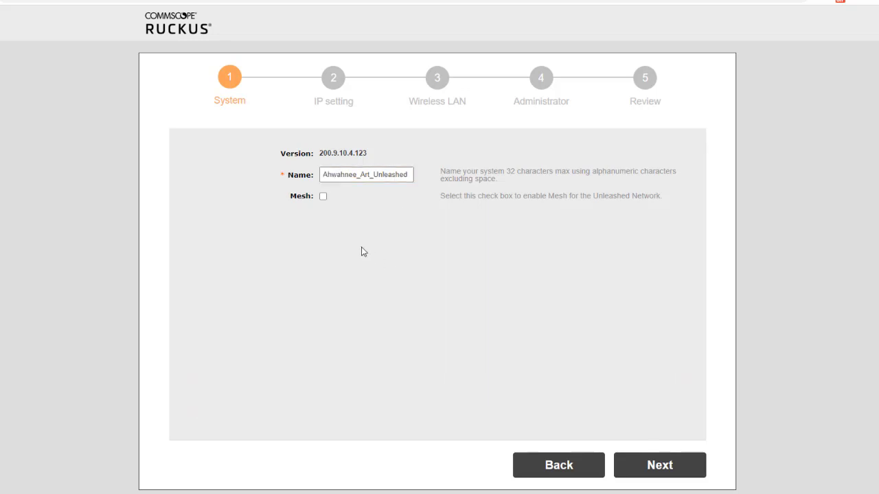
{"action": "left_click", "coordinate": [323, 197]}
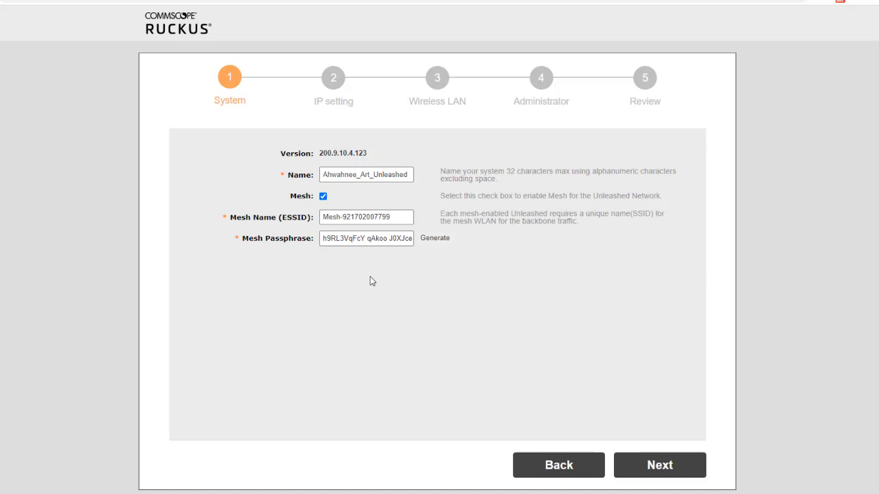
Enable Gateway Mode, keep the Twelve hours lease time, and advance to Wireless LAN
{"action": "left_click", "coordinate": [654, 468]}
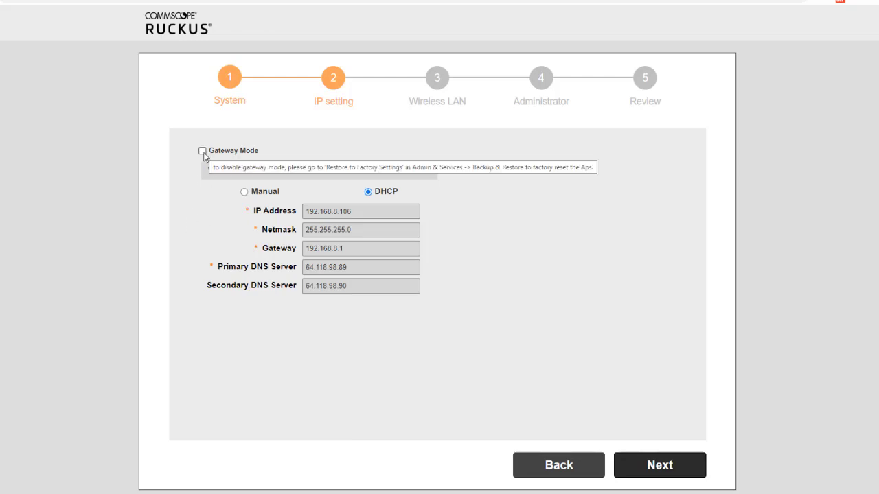
{"action": "left_click", "coordinate": [203, 151]}
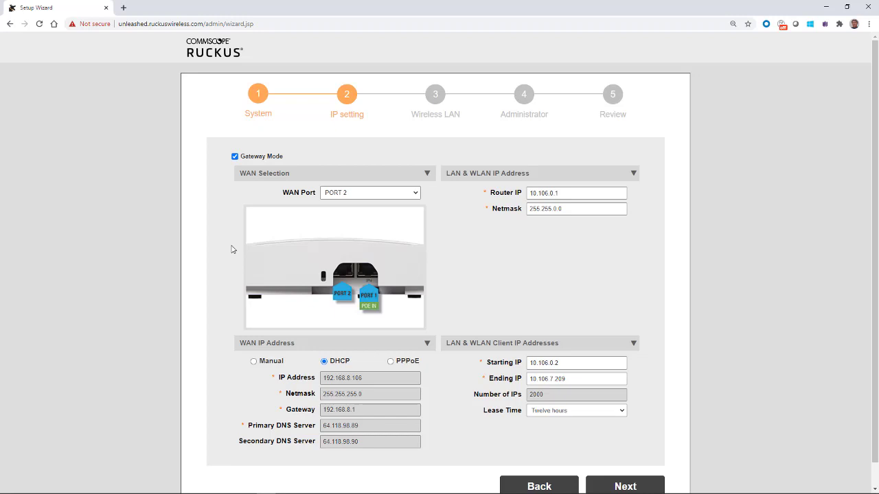
{"action": "scroll", "coordinate": [283, 182], "scroll_direction": "down", "scroll_amount": 1}
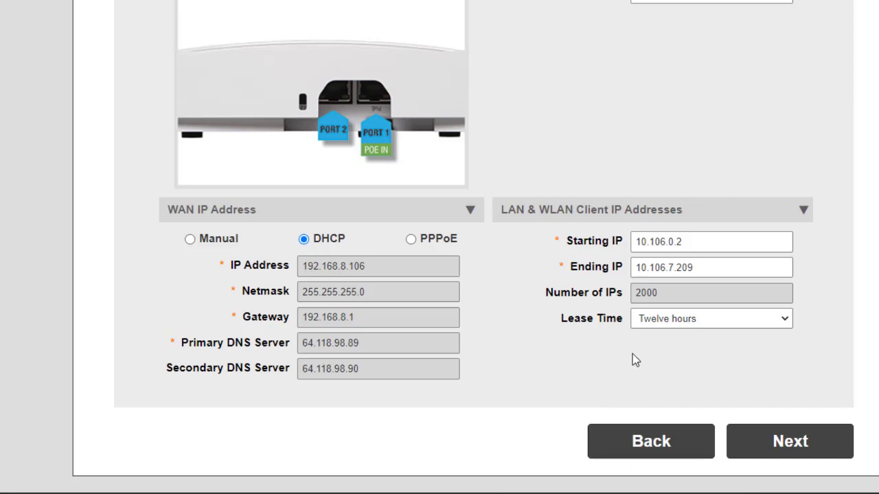
{"action": "left_click", "coordinate": [790, 325]}
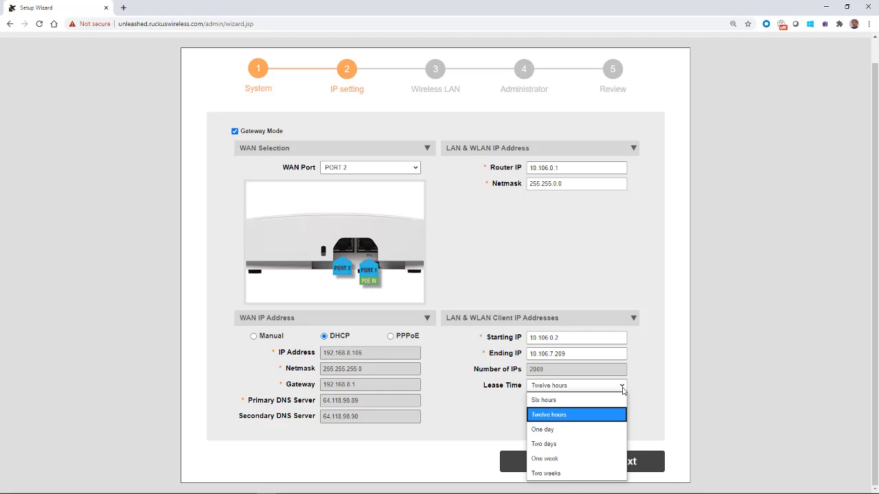
{"action": "left_click", "coordinate": [657, 397]}
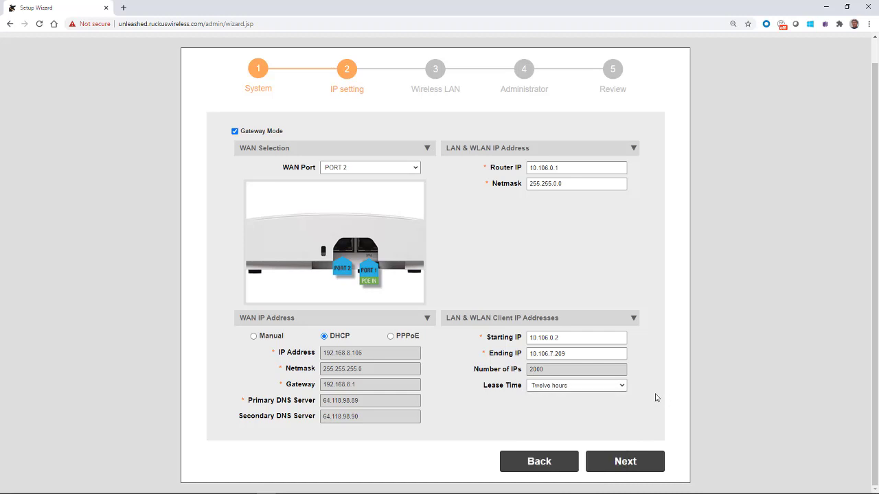
{"action": "left_click", "coordinate": [625, 462]}
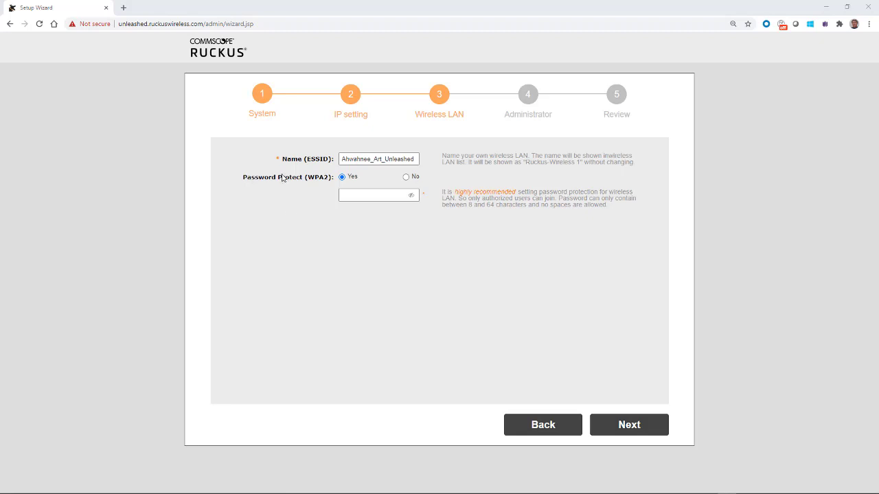
Set a WPA2 password for the Ahwahnee_Art_Unleashed wireless network and advance to Administrator
{"action": "left_click", "coordinate": [351, 195]}
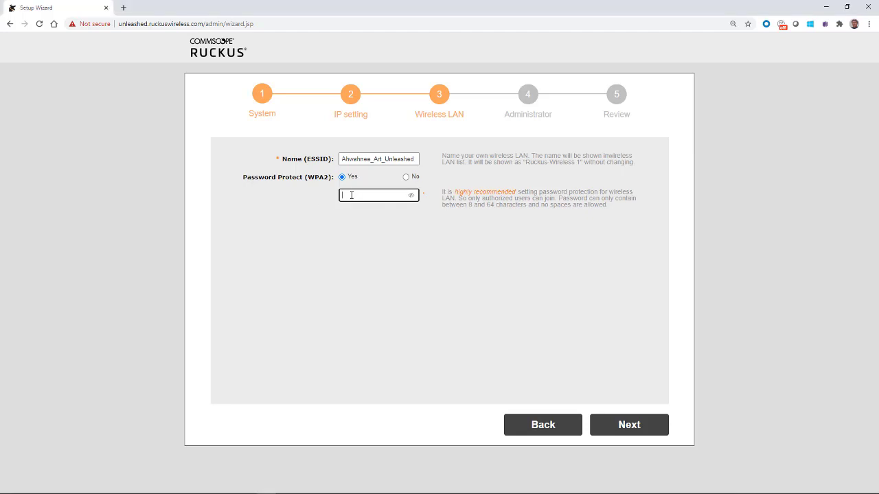
{"action": "type", "text": "********"}
{"action": "left_click", "coordinate": [361, 240]}
{"action": "left_click", "coordinate": [622, 426]}
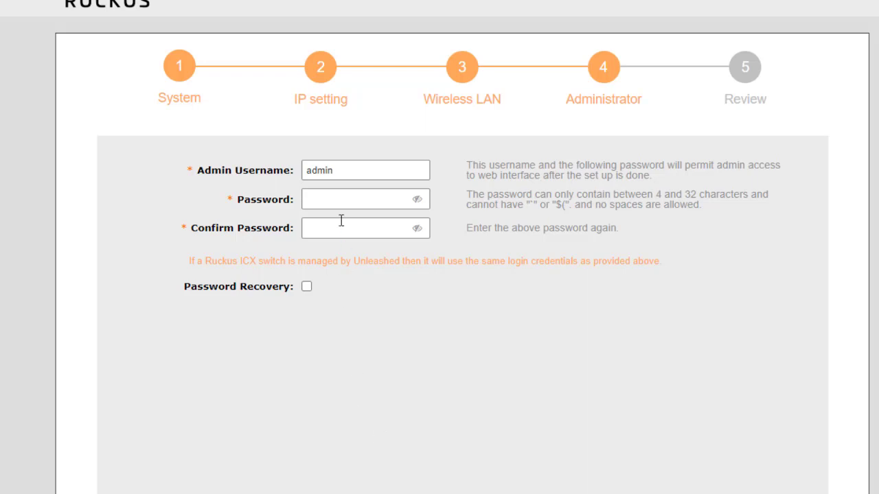
Enter the admin account password and confirm it
{"action": "left_click", "coordinate": [316, 196]}
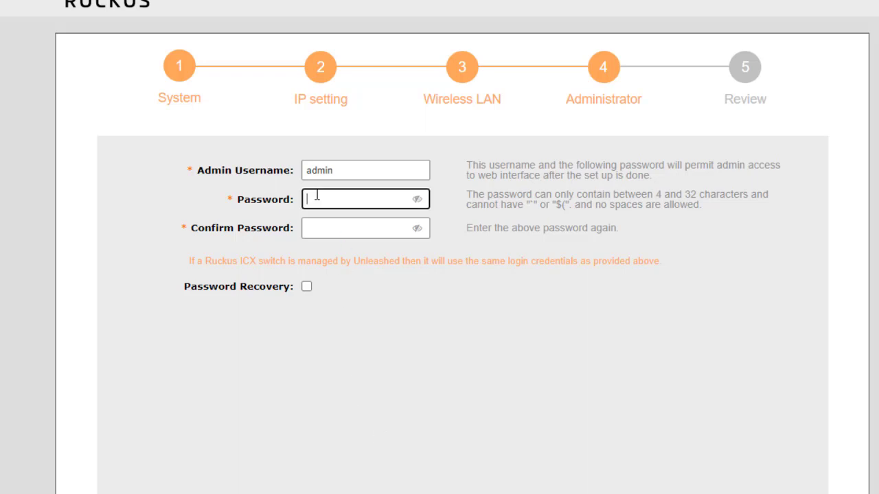
{"action": "type", "text": "••••••••"}
{"action": "left_click", "coordinate": [325, 220]}
{"action": "type", "text": "••••••••"}
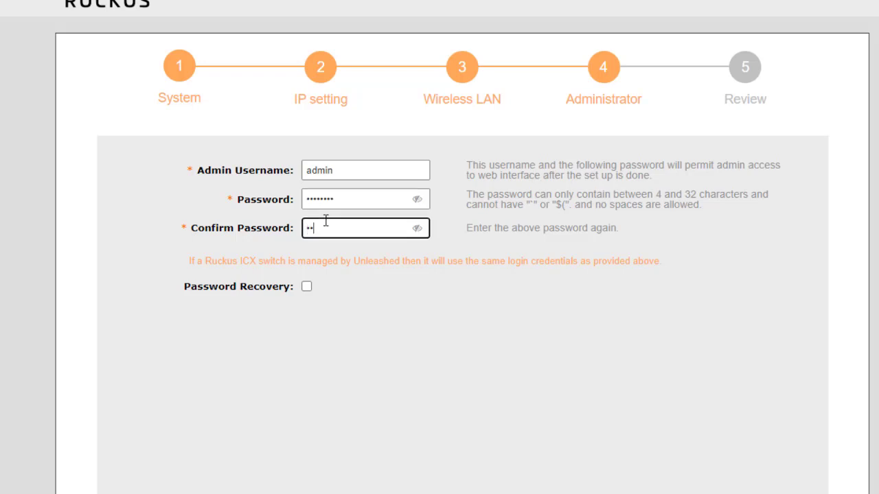
{"action": "left_click", "coordinate": [269, 309]}
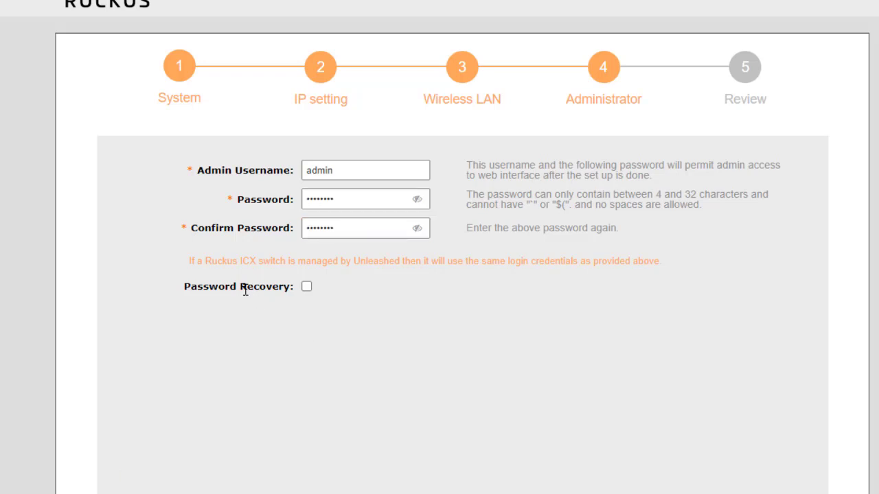
Leave Password Recovery disabled and continue to the Review summary
{"action": "left_click", "coordinate": [308, 289]}
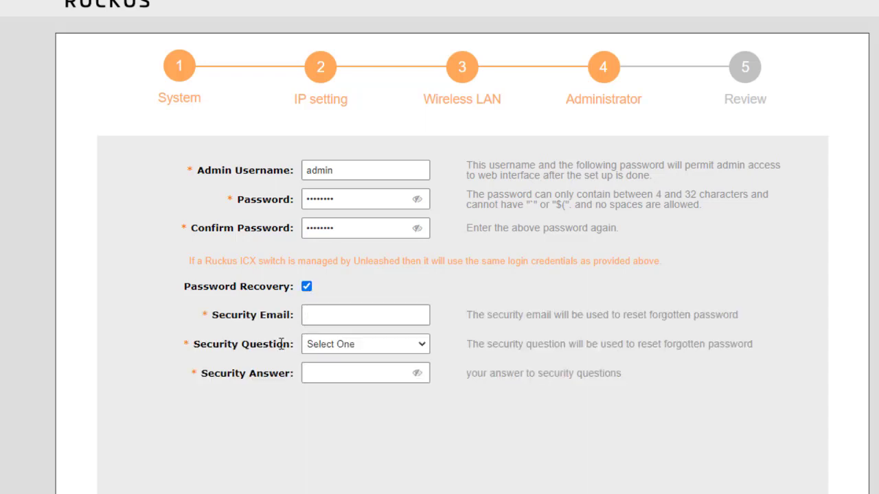
{"action": "left_click", "coordinate": [306, 288]}
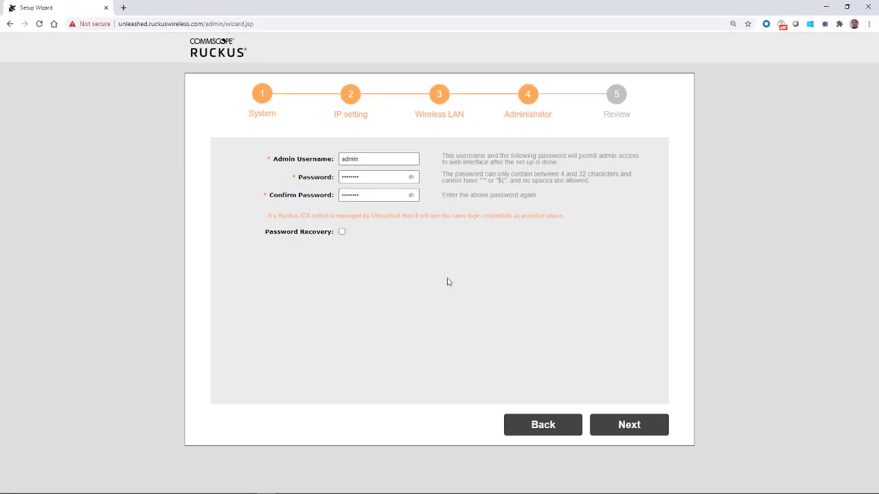
{"action": "left_click", "coordinate": [620, 427]}
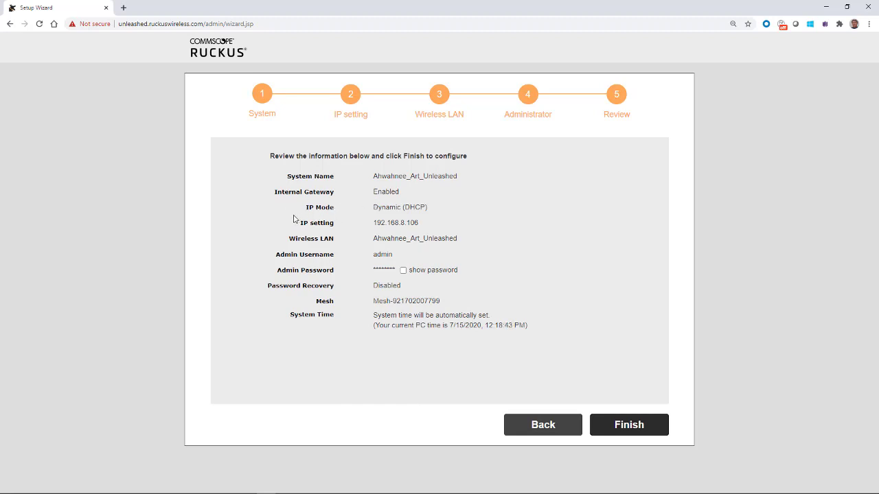
Finish the wizard and confirm restarting the access point with the new settings
{"action": "mouse_move", "coordinate": [259, 476]}
{"action": "left_click", "coordinate": [630, 427]}
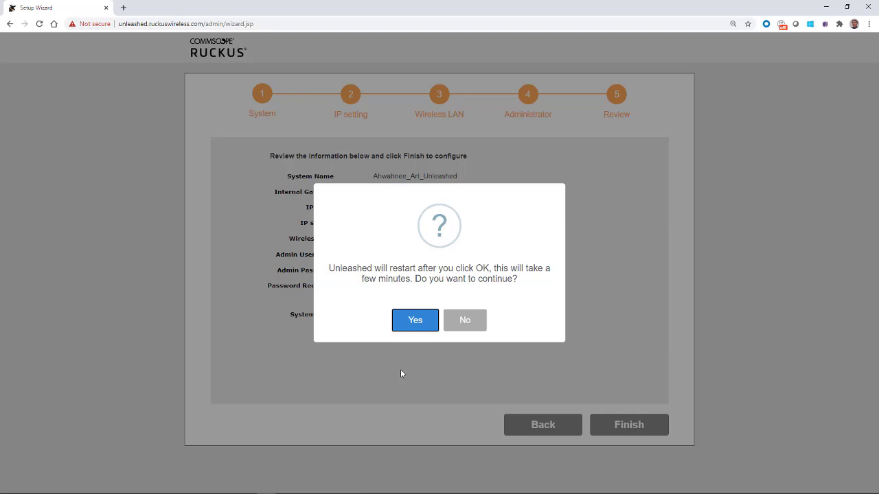
{"action": "left_click", "coordinate": [408, 322]}
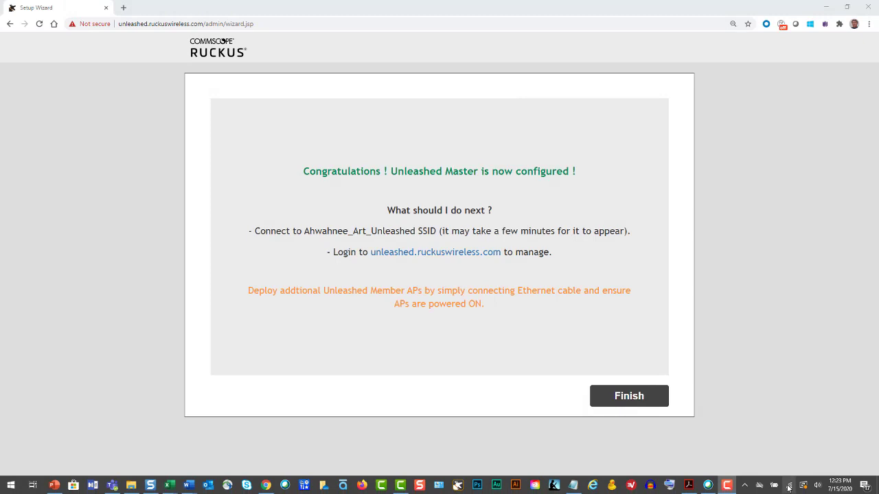
Join the Ahwahnee_Art_Unleashed Wi-Fi network and open a new browser tab
{"action": "left_click", "coordinate": [788, 485]}
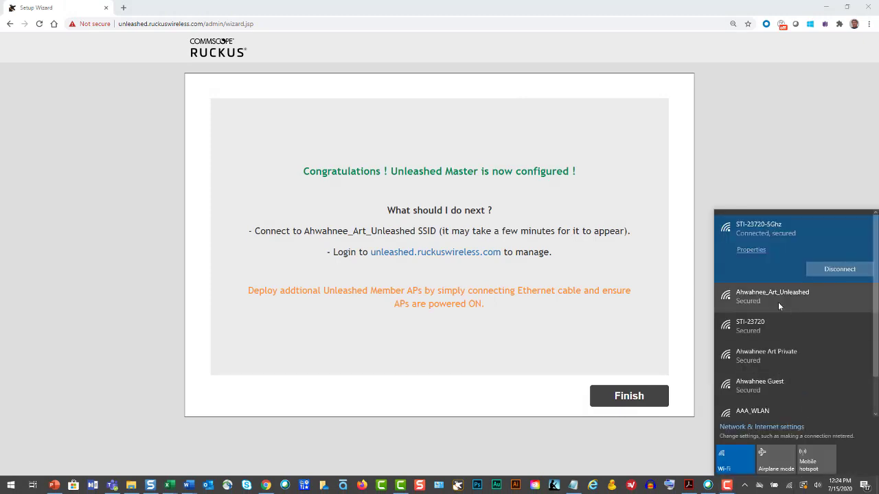
{"action": "left_click", "coordinate": [763, 294]}
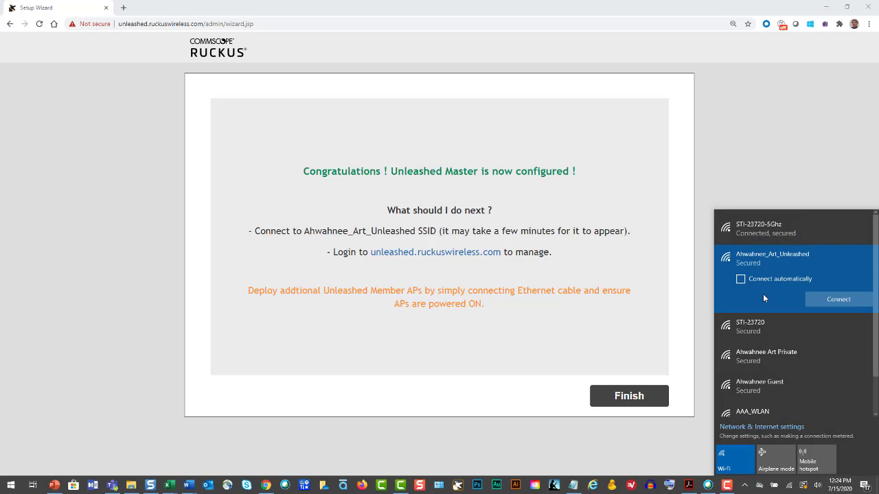
{"action": "left_click", "coordinate": [826, 300]}
{"action": "key", "text": "ctrl+t"}
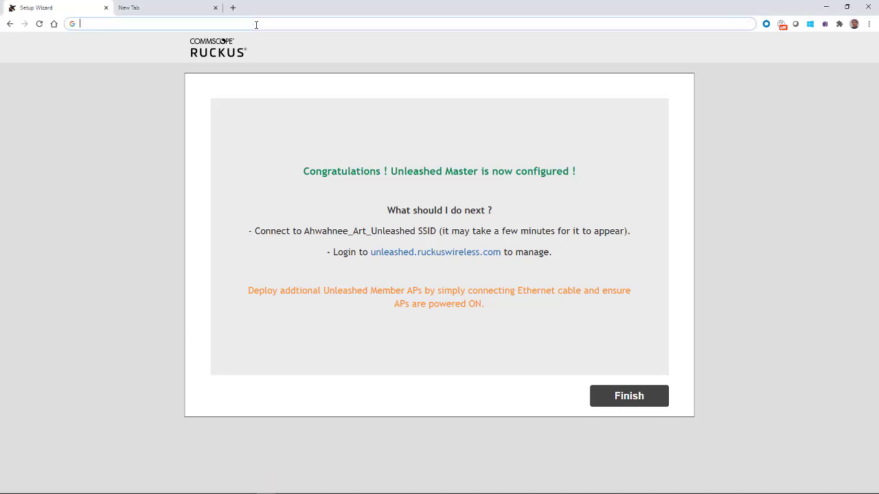
Open unleashed.ruckuswireless.com and log in as admin with the admin password
{"action": "type", "text": "unleashed.ruckuswireless.com/admin/login.jsp"}
{"action": "key", "text": "Return"}
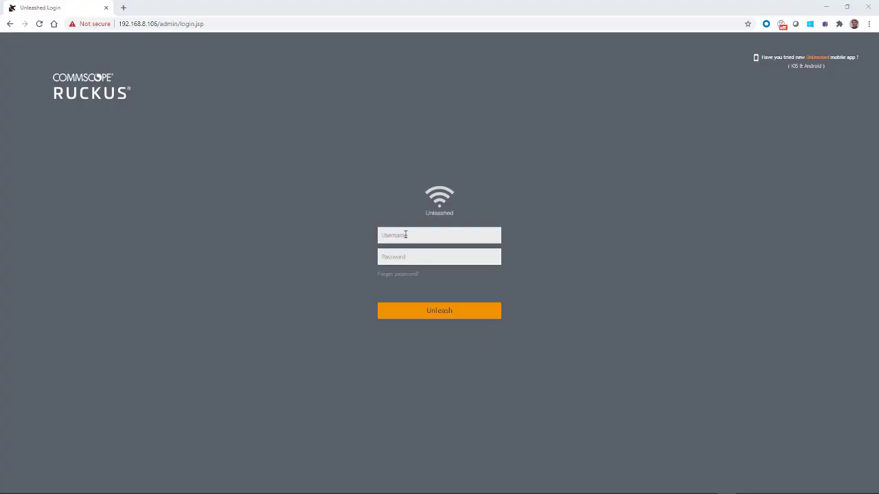
{"action": "left_click", "coordinate": [406, 235]}
{"action": "type", "text": "adm"}
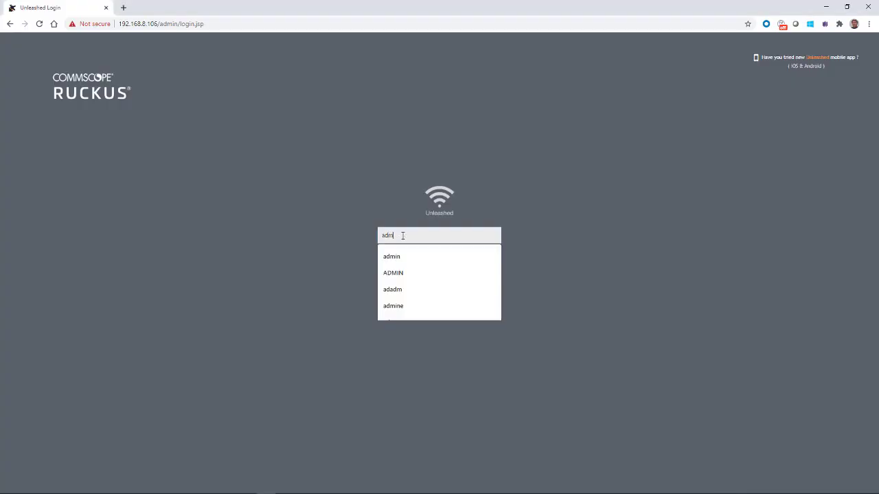
{"action": "type", "text": "in"}
{"action": "key", "text": "Tab"}
{"action": "type", "text": "a"}
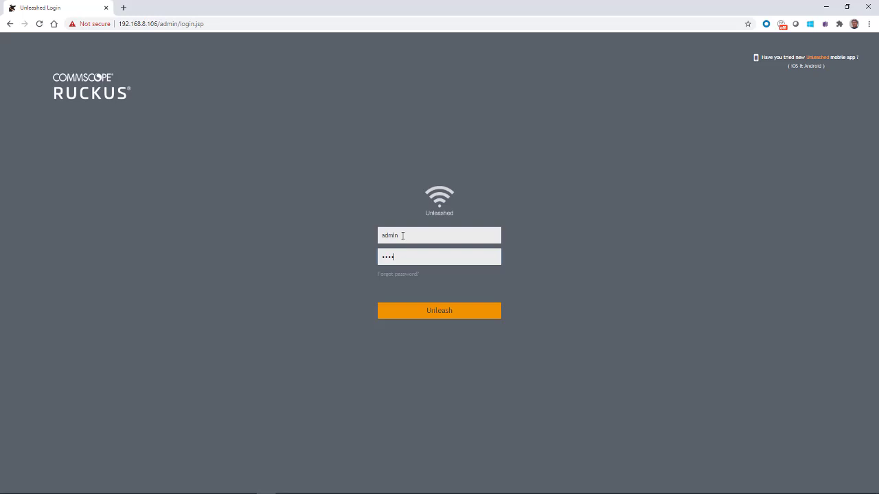
{"action": "type", "text": "••••"}
{"action": "left_click", "coordinate": [427, 310]}
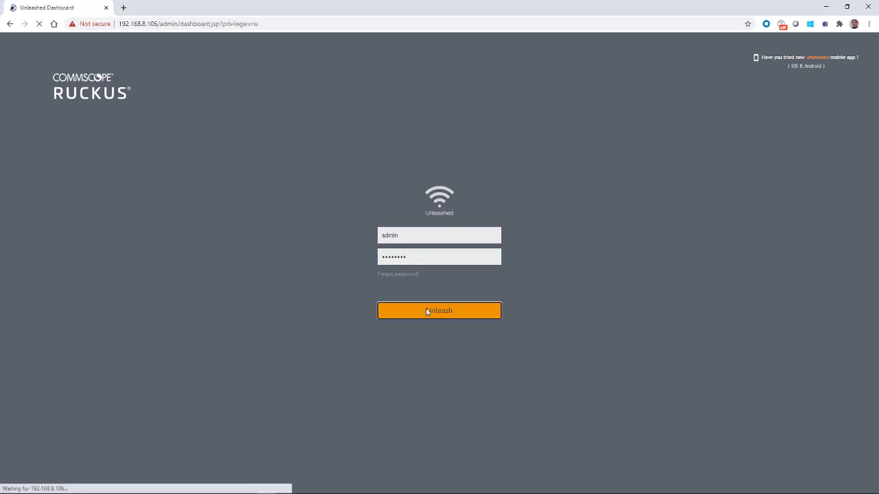